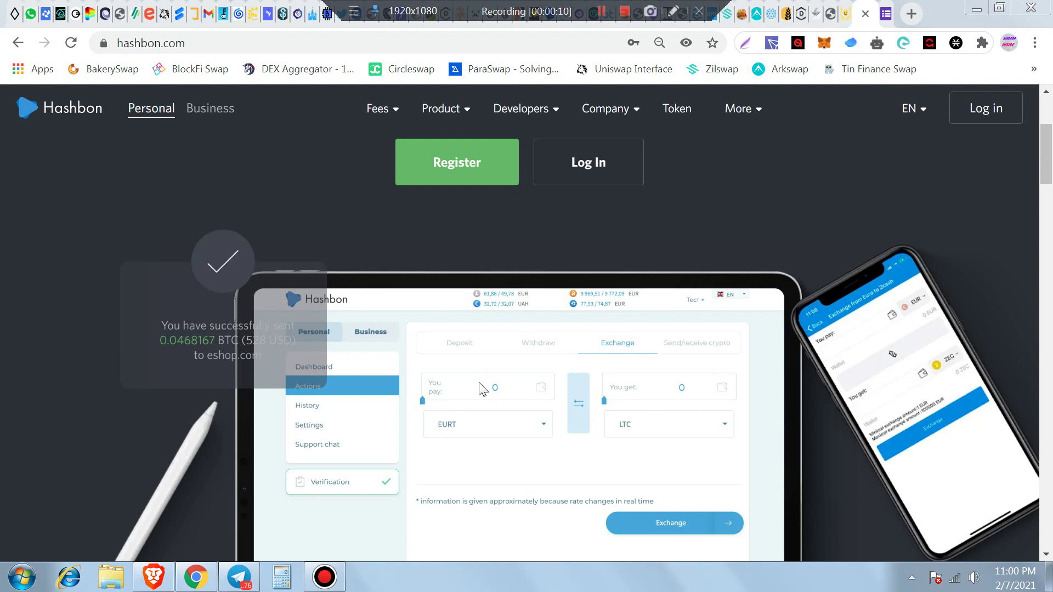
# - Review the Hashbon home page, covering the benefits, safety and fast payment sections, partner program, registration form and footer
pyautogui.scroll(-6, 498, 423)
pyautogui.scroll(-18, 497, 423)
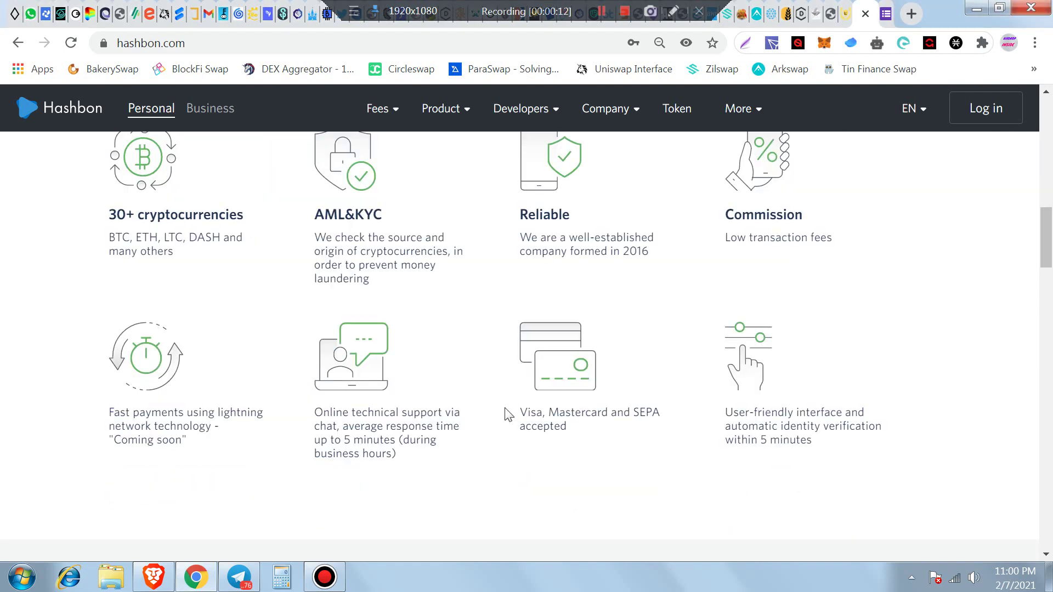
pyautogui.scroll(-13, 509, 438)
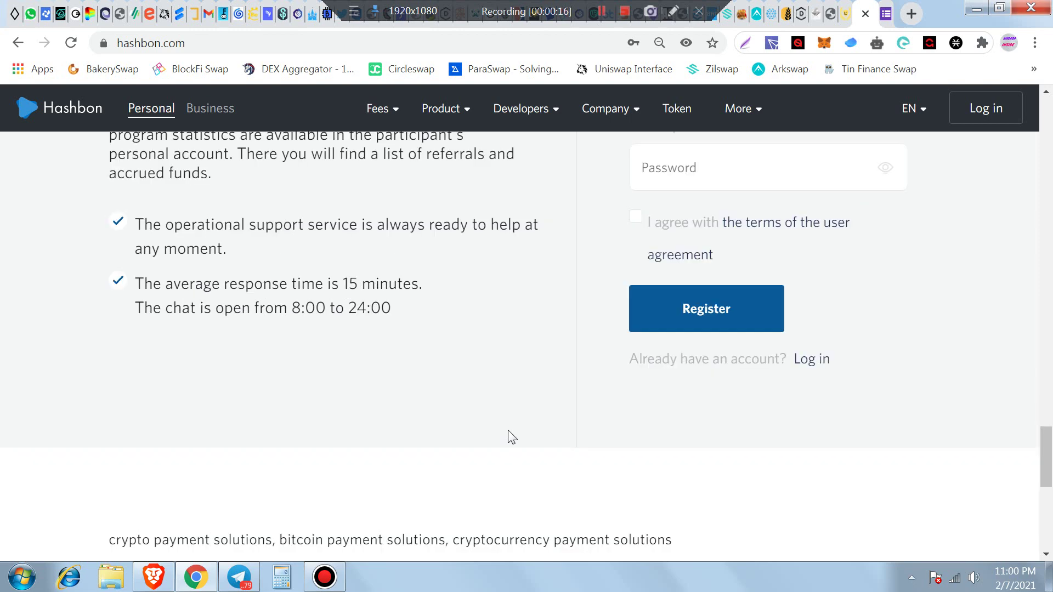
pyautogui.scroll(10, 509, 437)
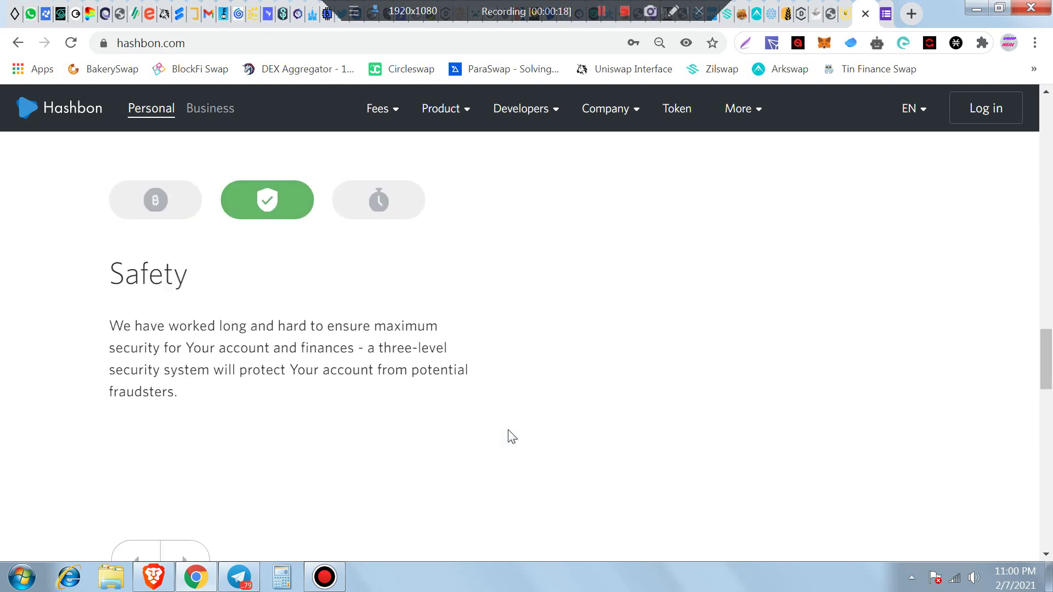
pyautogui.scroll(10, 512, 437)
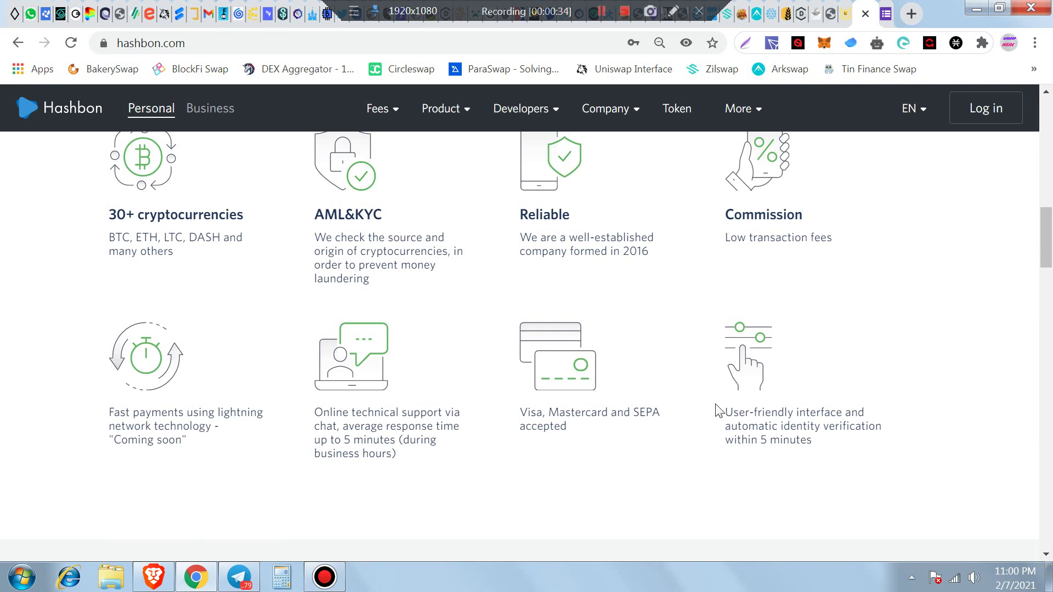
pyautogui.click(1051, 133)
pyautogui.scroll(-6, 1052, 163)
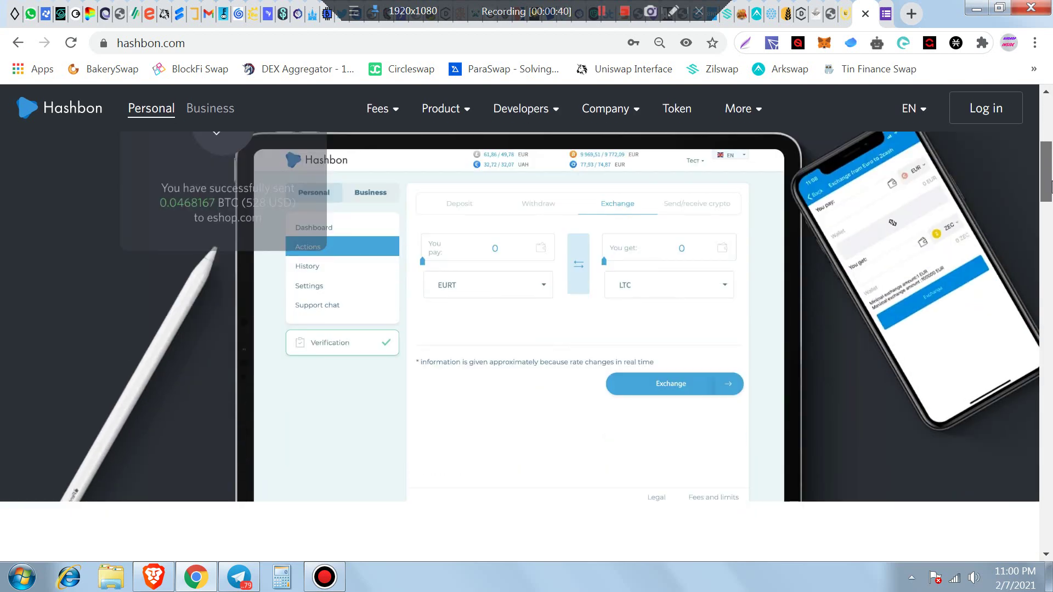
pyautogui.scroll(-1, 992, 263)
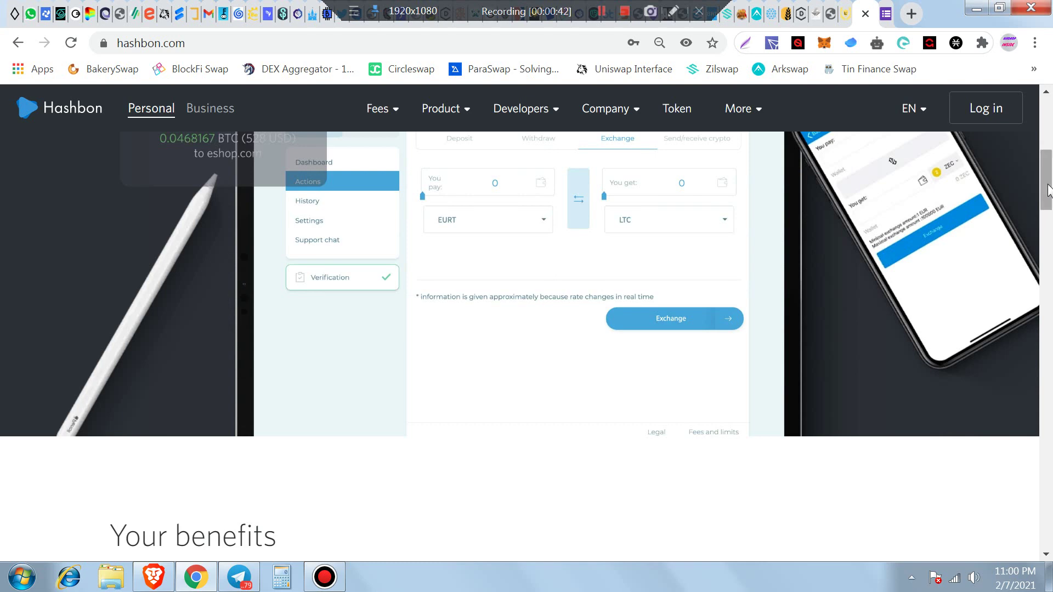
pyautogui.scroll(-1, 1051, 241)
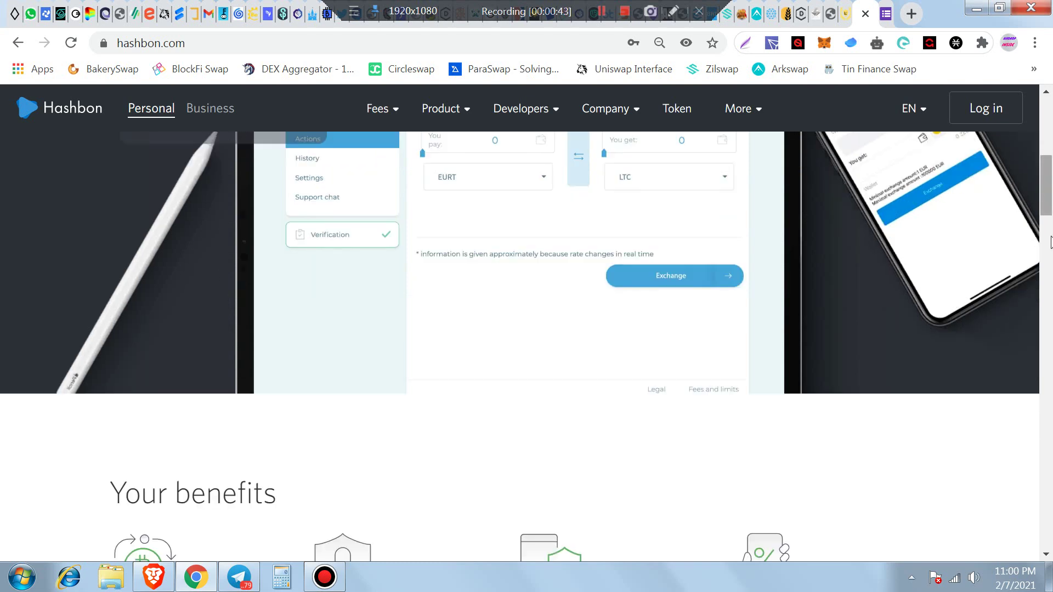
pyautogui.scroll(-15, 1051, 242)
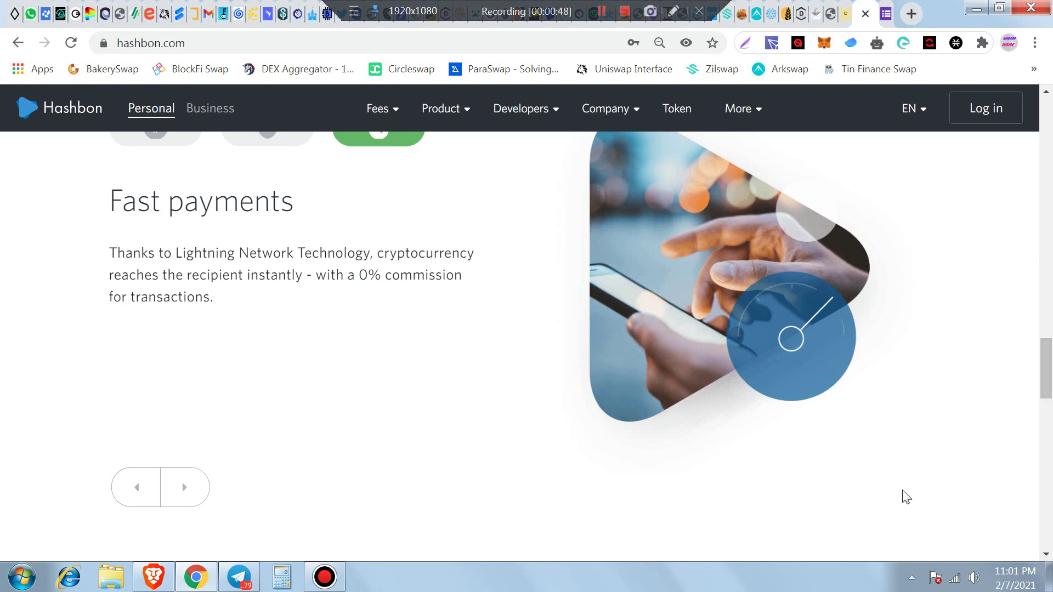
pyautogui.scroll(-1, 883, 485)
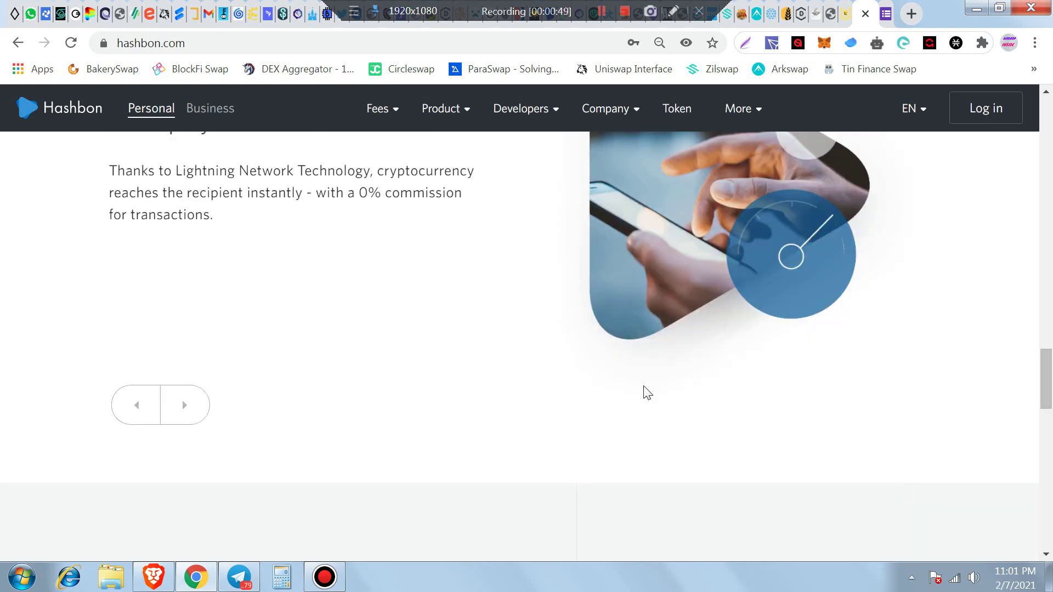
pyautogui.scroll(-6, 644, 391)
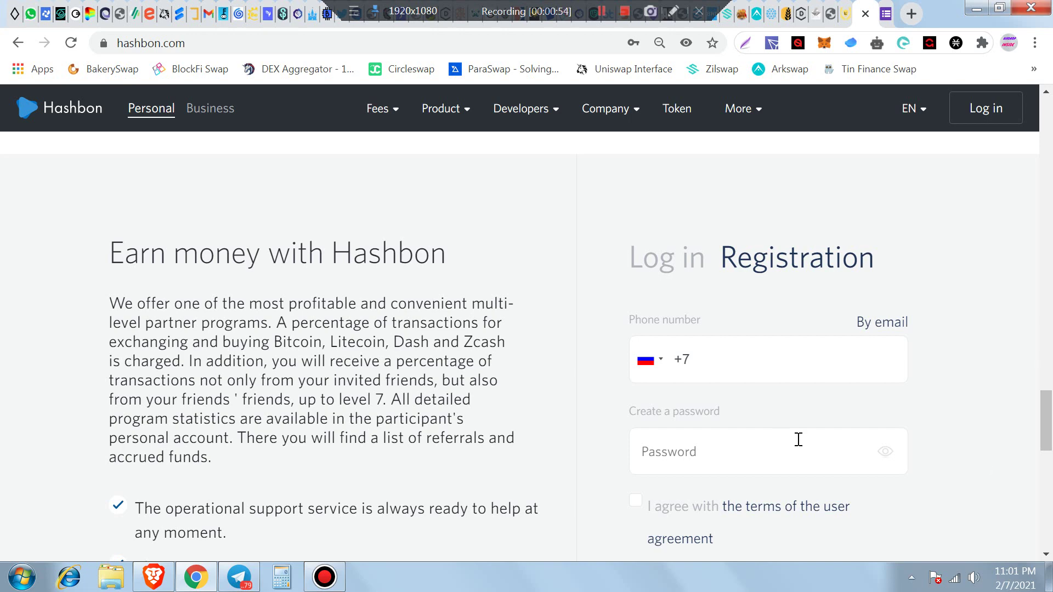
pyautogui.scroll(-5, 603, 472)
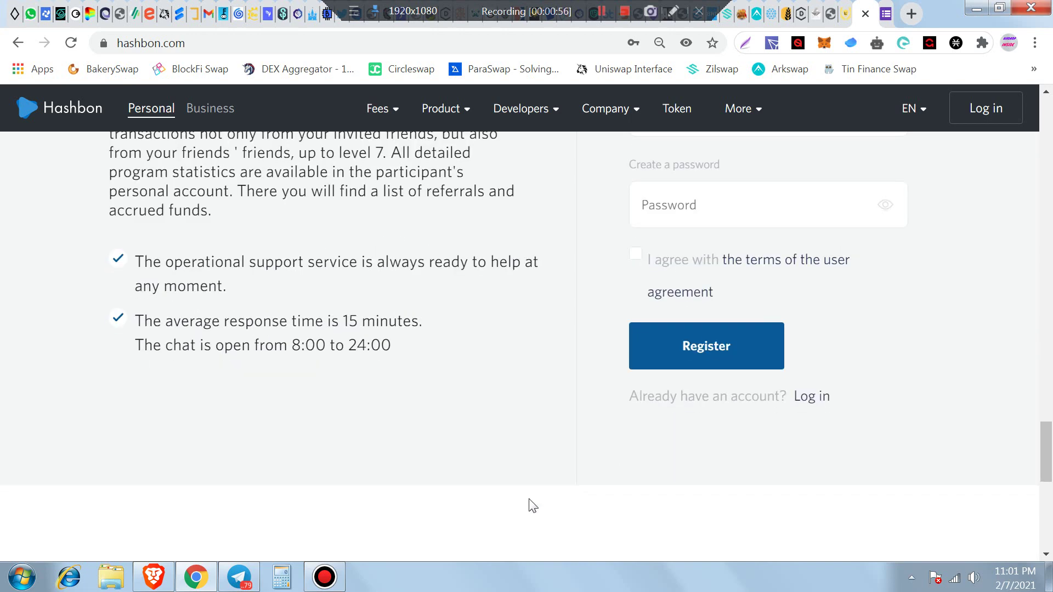
pyautogui.scroll(-6, 549, 472)
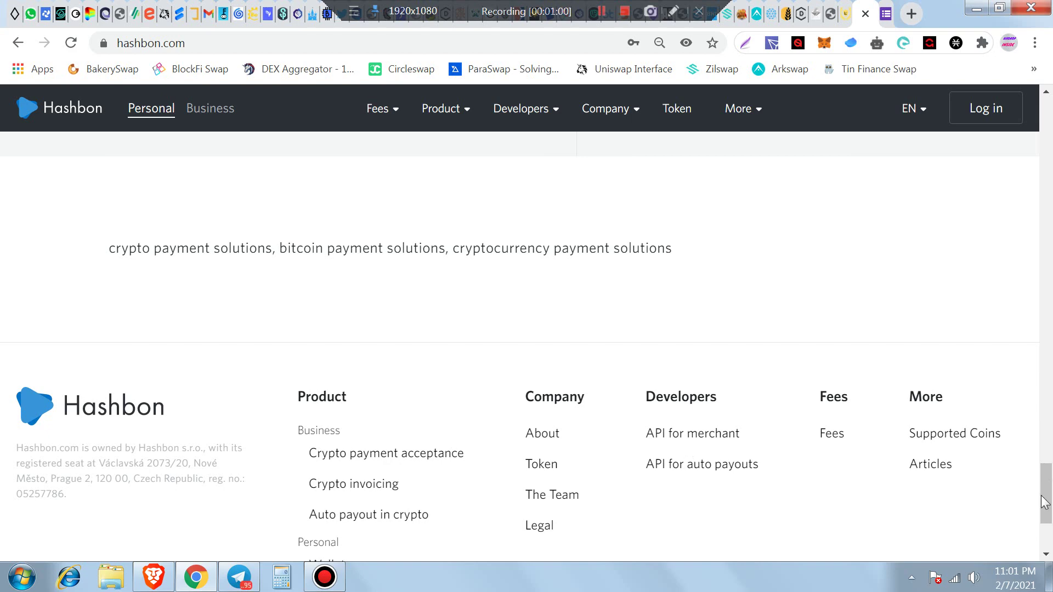
pyautogui.click(1050, 427)
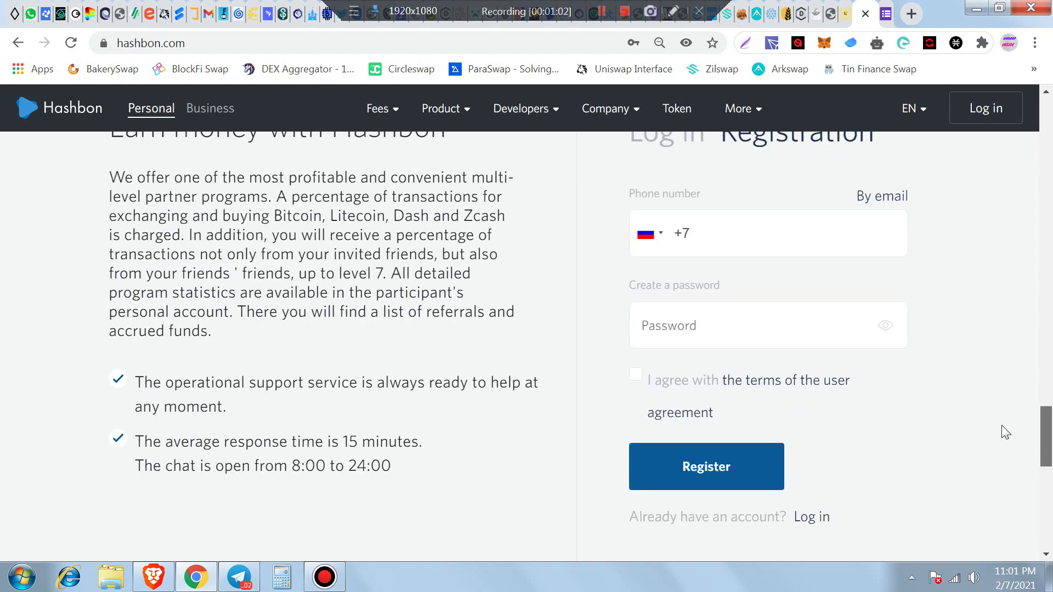
# - Return to the start of the Hashbon home page and open the account registration page
pyautogui.click(705, 235)
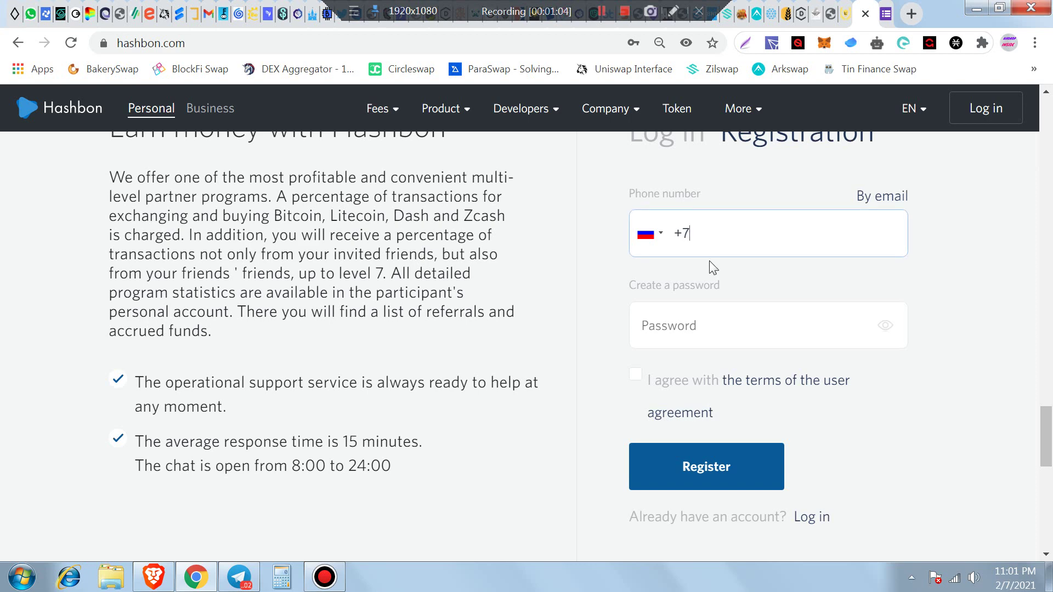
pyautogui.scroll(10, 714, 378)
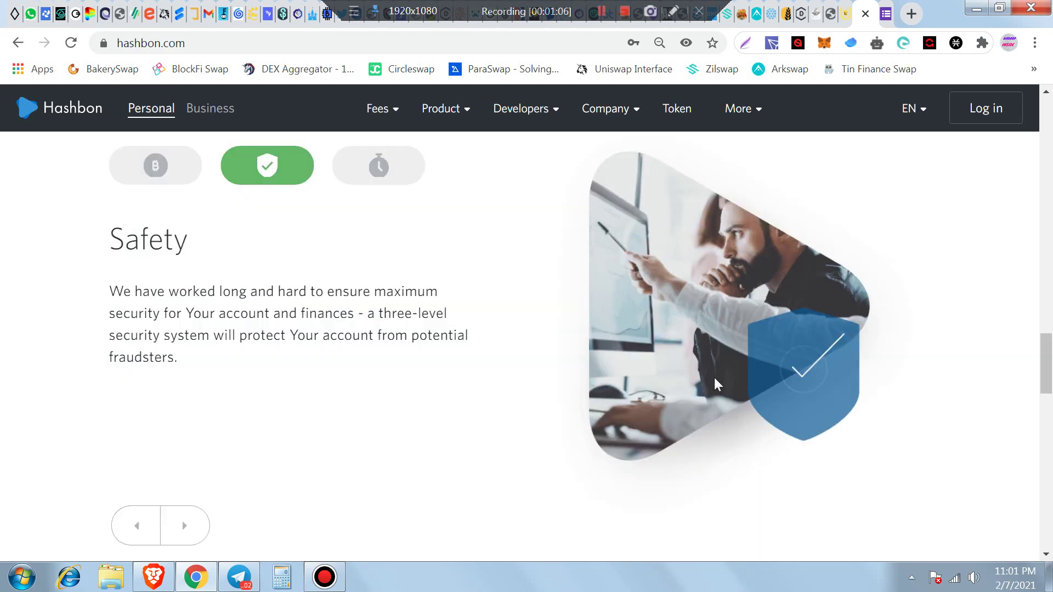
pyautogui.scroll(5, 714, 377)
pyautogui.scroll(8, 548, 353)
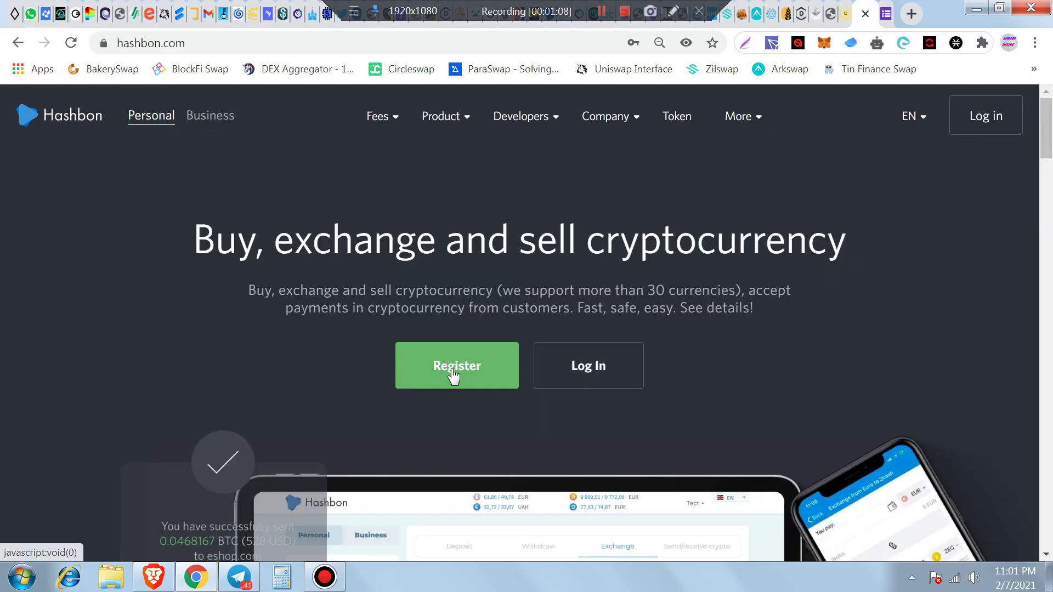
pyautogui.click(490, 375)
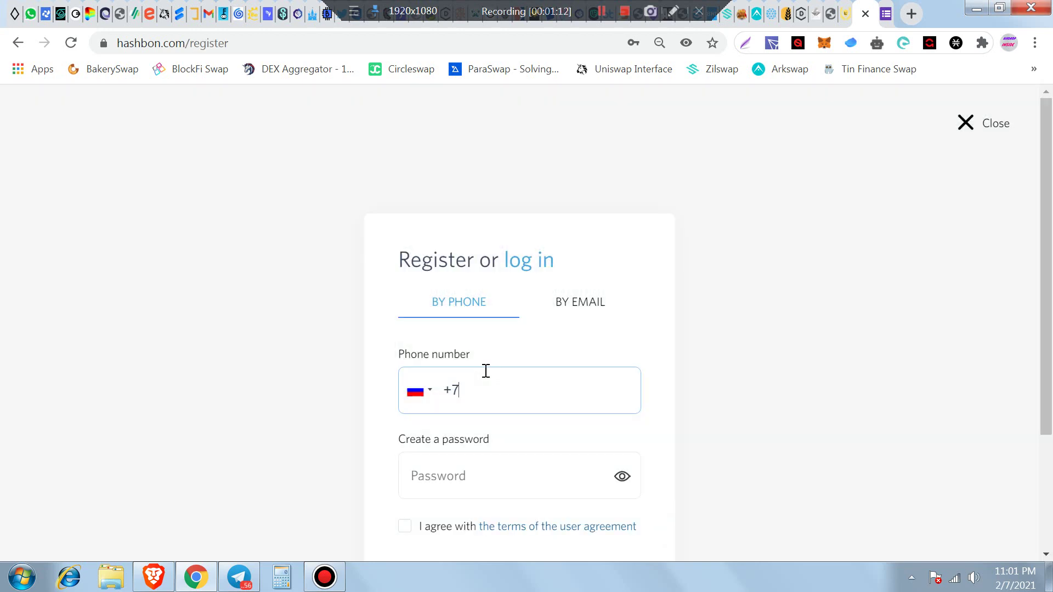
pyautogui.press('BackSpace')
pyautogui.press('BackSpace')
pyautogui.write('+91')
pyautogui.press('BackSpace')
pyautogui.write('2')
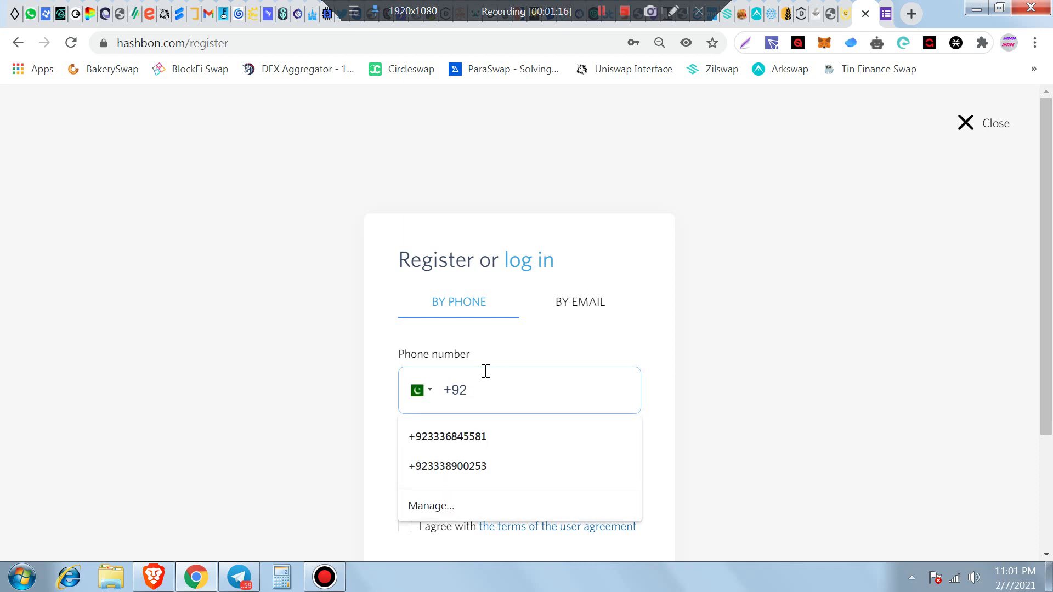
pyautogui.press('BackSpace')
pyautogui.press('BackSpace')
pyautogui.press('BackSpace')
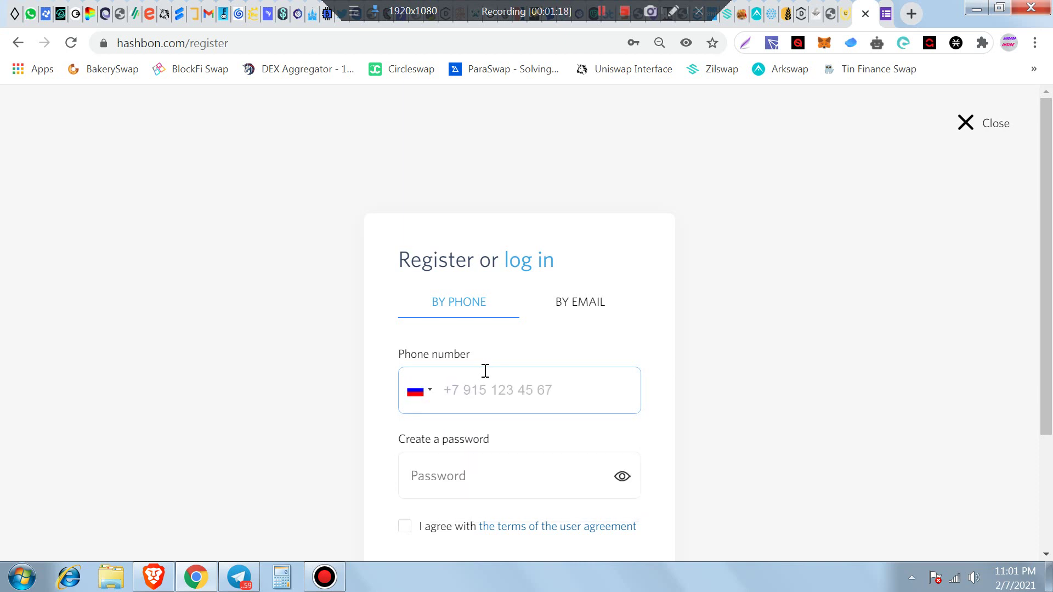
# - Choose Bangladesh (+880) as the country code for the registration phone number
pyautogui.click(437, 393)
pyautogui.click(423, 399)
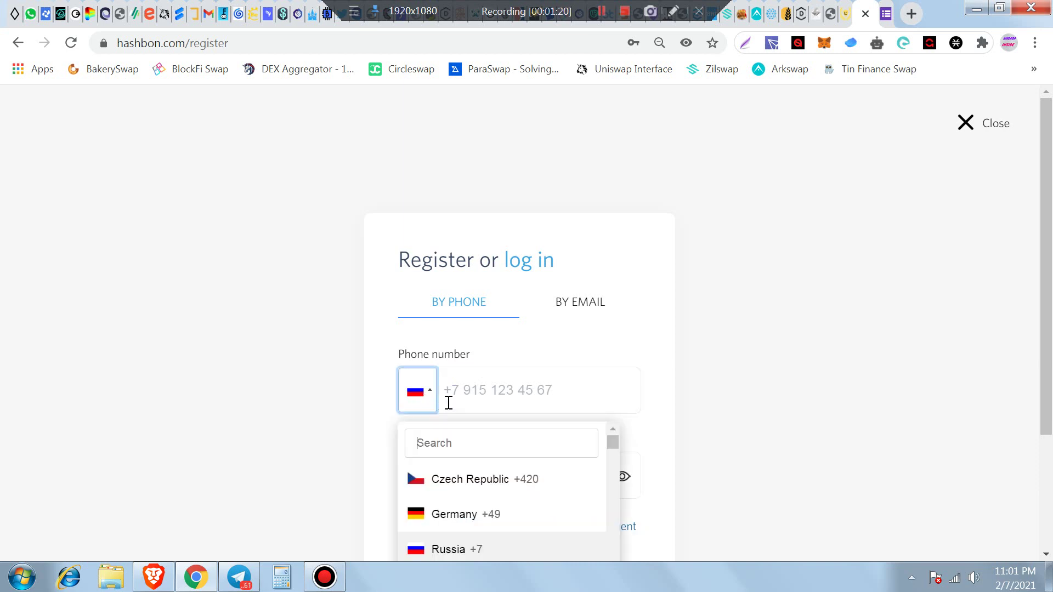
pyautogui.scroll(-14, 493, 500)
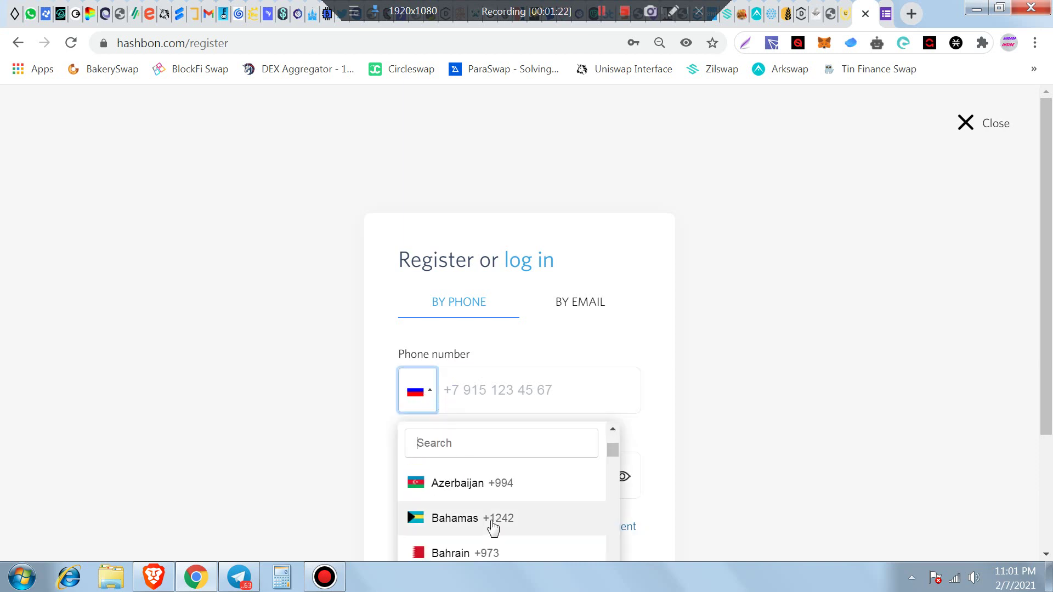
pyautogui.scroll(2, 489, 528)
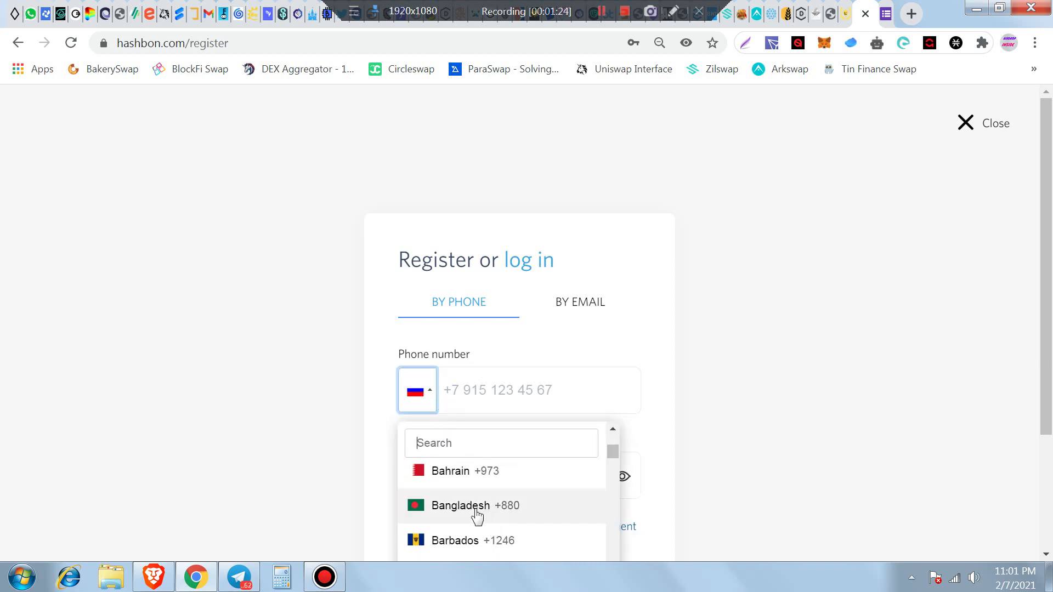
pyautogui.click(476, 508)
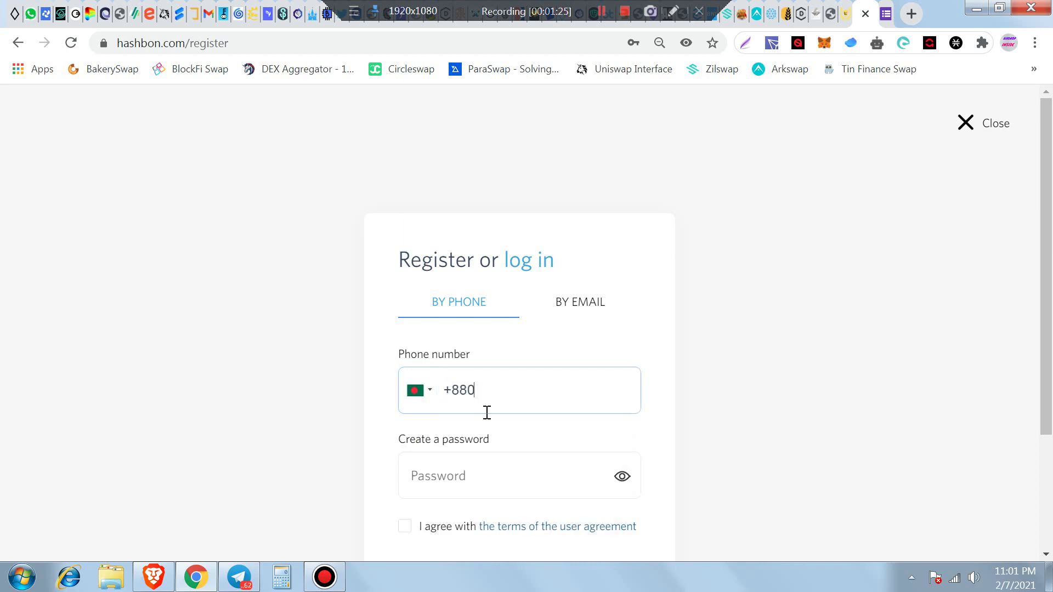
# - Switch the registration form to sign-up by email and examine its email and password fields without filling them in
pyautogui.click(578, 308)
pyautogui.click(445, 383)
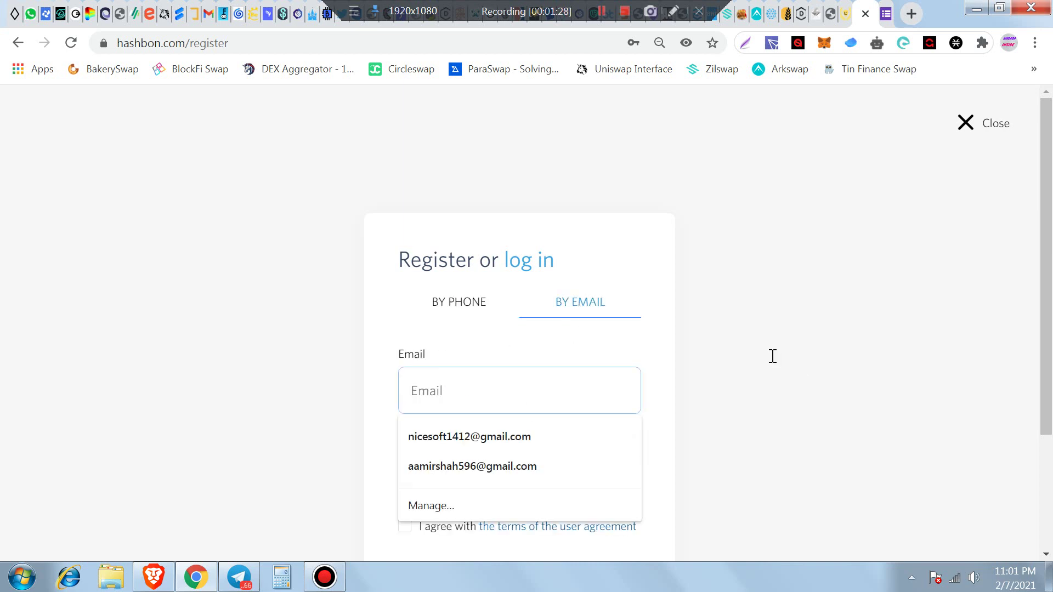
pyautogui.click(552, 435)
pyautogui.scroll(-3, 379, 421)
pyautogui.click(442, 325)
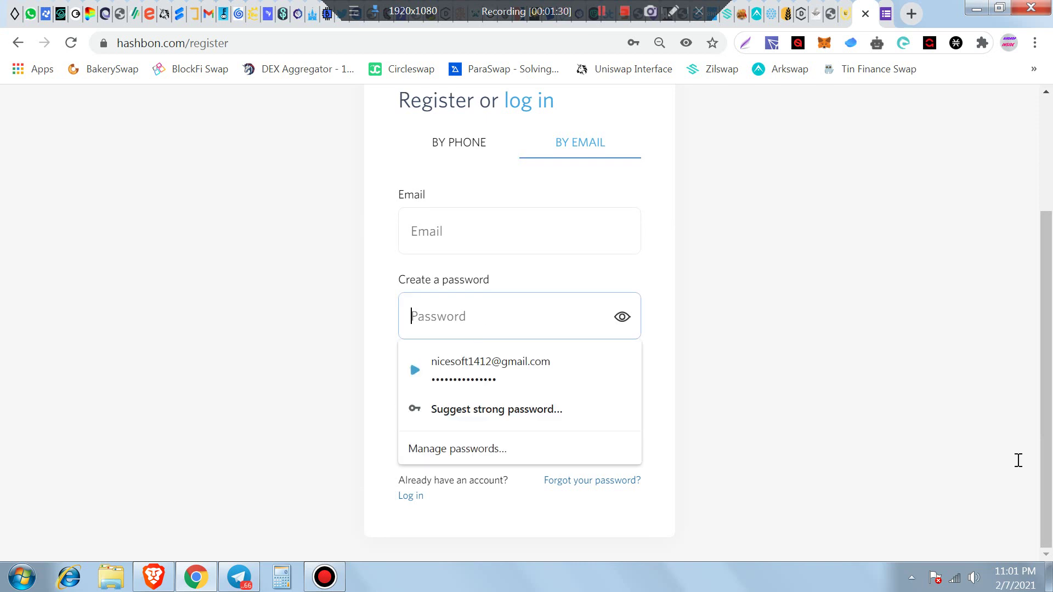
pyautogui.click(924, 459)
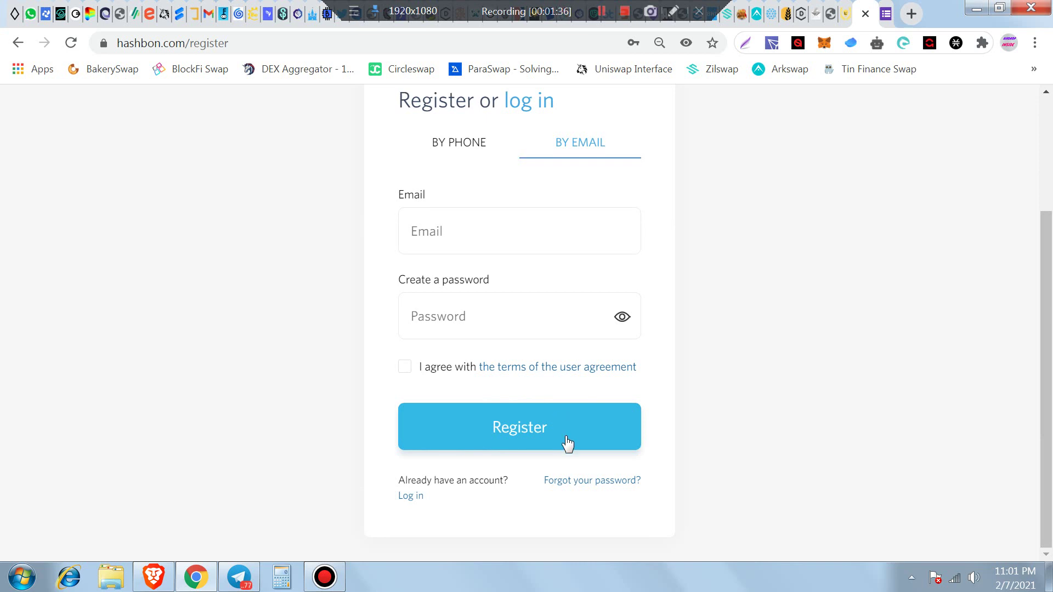
# - Log in to the existing Hashbon account by email with the saved credentials and complete the captcha confirmation
pyautogui.click(416, 499)
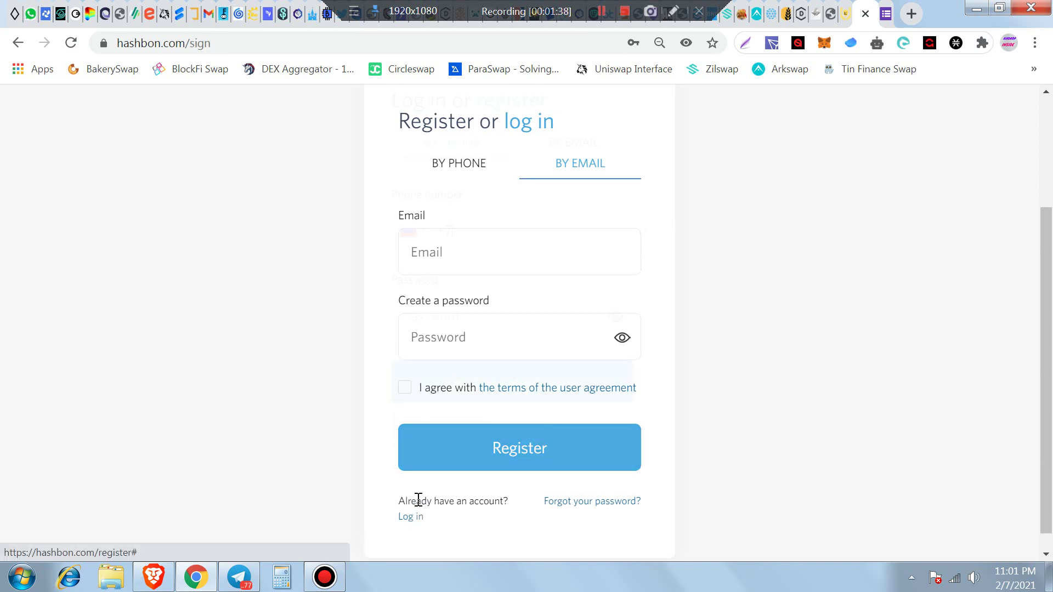
pyautogui.click(589, 302)
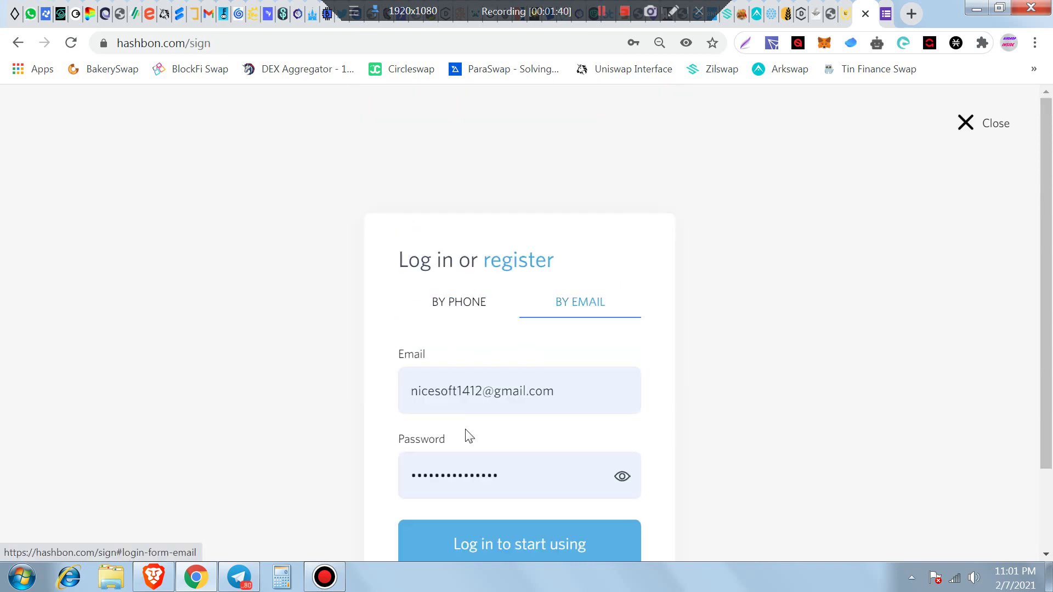
pyautogui.click(483, 546)
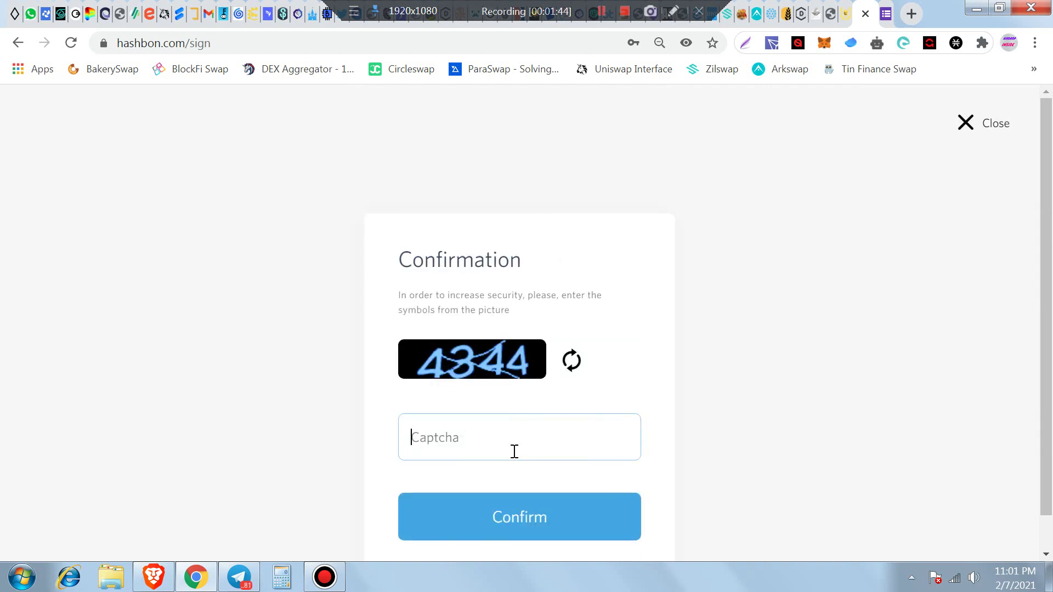
pyautogui.write('4344')
pyautogui.press('Return')
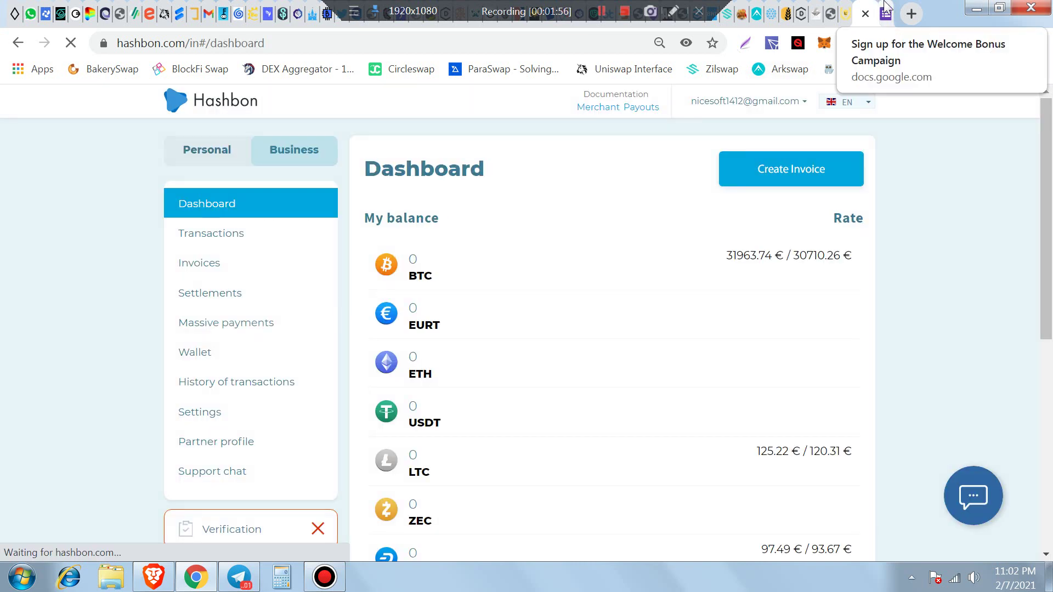
# - Switch to the Welcome Bonus Campaign sign-up form and review its title and the name, country, e-mail and Telegram fields
pyautogui.click(881, 8)
pyautogui.scroll(6, 413, 341)
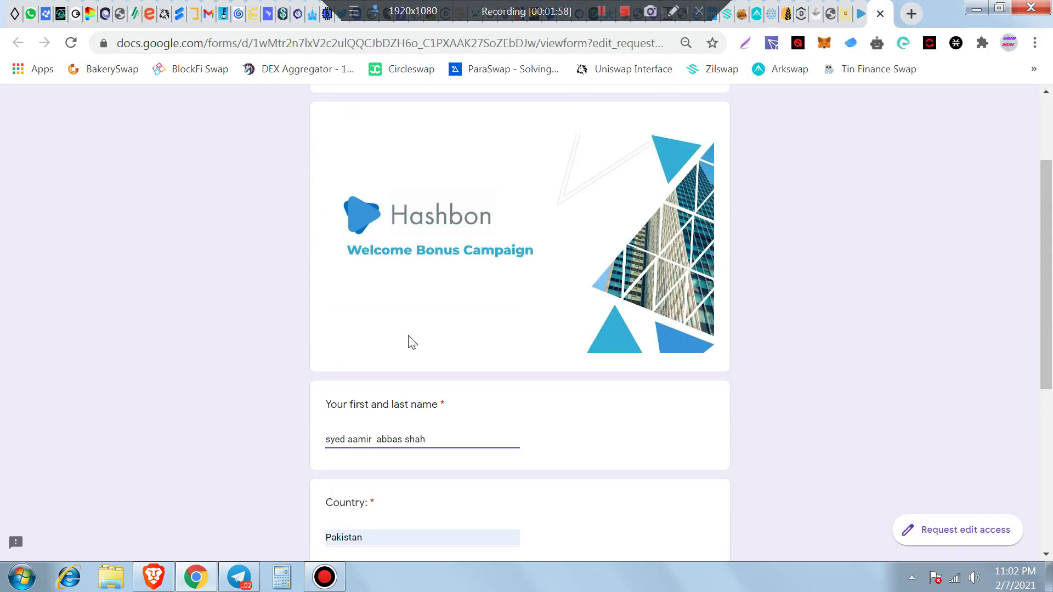
pyautogui.scroll(3, 412, 341)
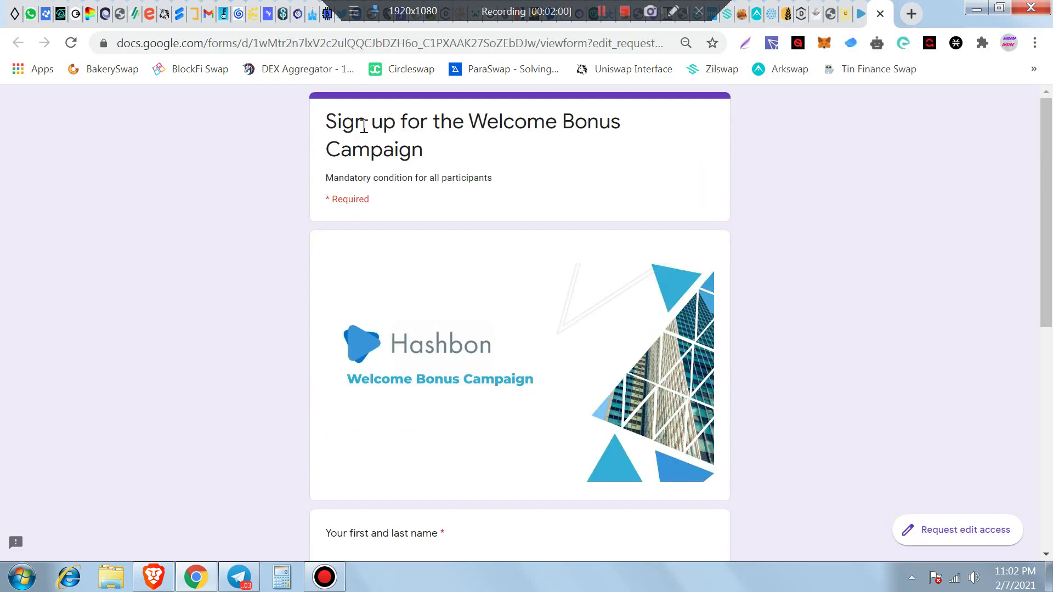
pyautogui.tripleClick(339, 117)
pyautogui.click(464, 227)
pyautogui.scroll(-3, 399, 277)
pyautogui.scroll(-2, 421, 336)
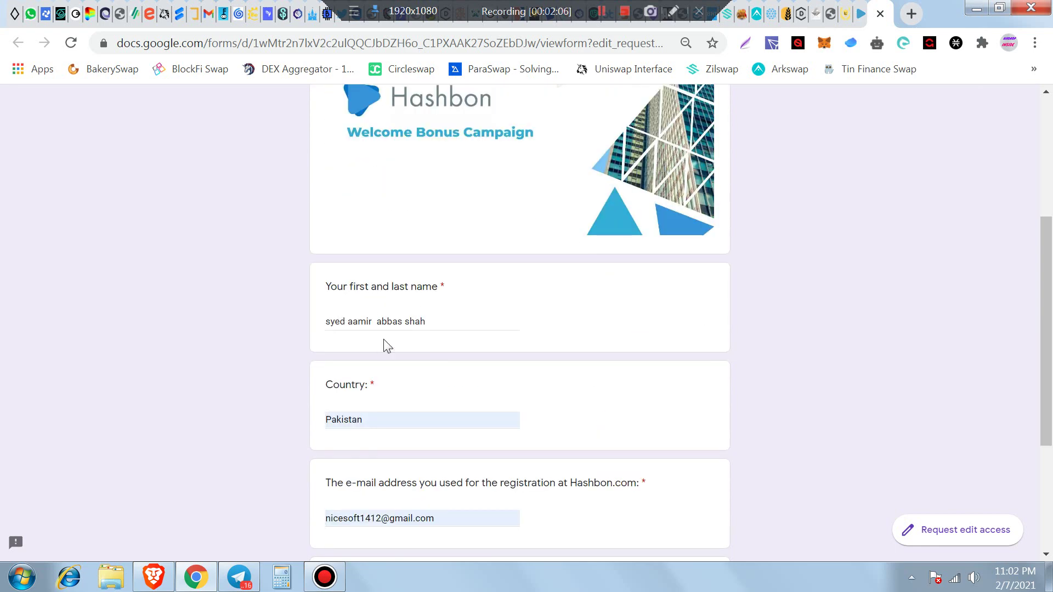
pyautogui.scroll(-2, 341, 377)
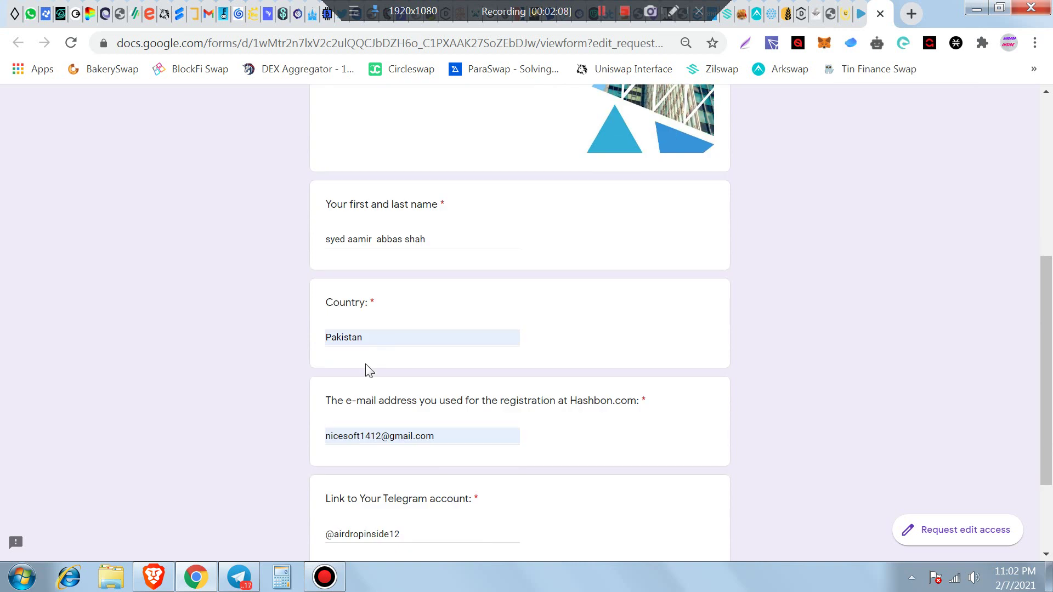
pyautogui.scroll(-2, 367, 375)
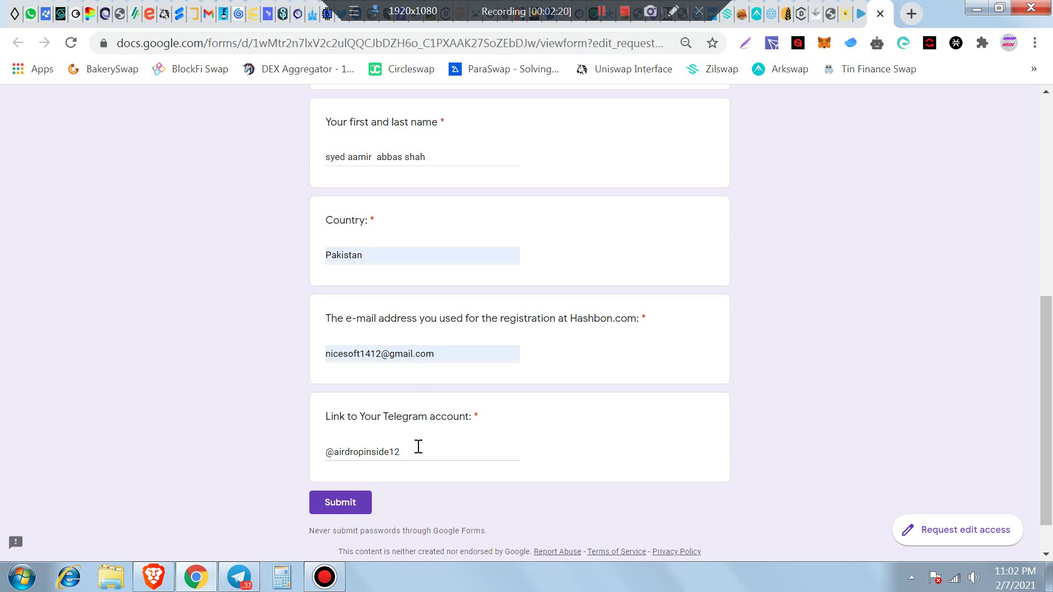
# - Review the coin balances and rates on the Hashbon business dashboard, and return to the Welcome Bonus Campaign sign-up form
pyautogui.click(861, 13)
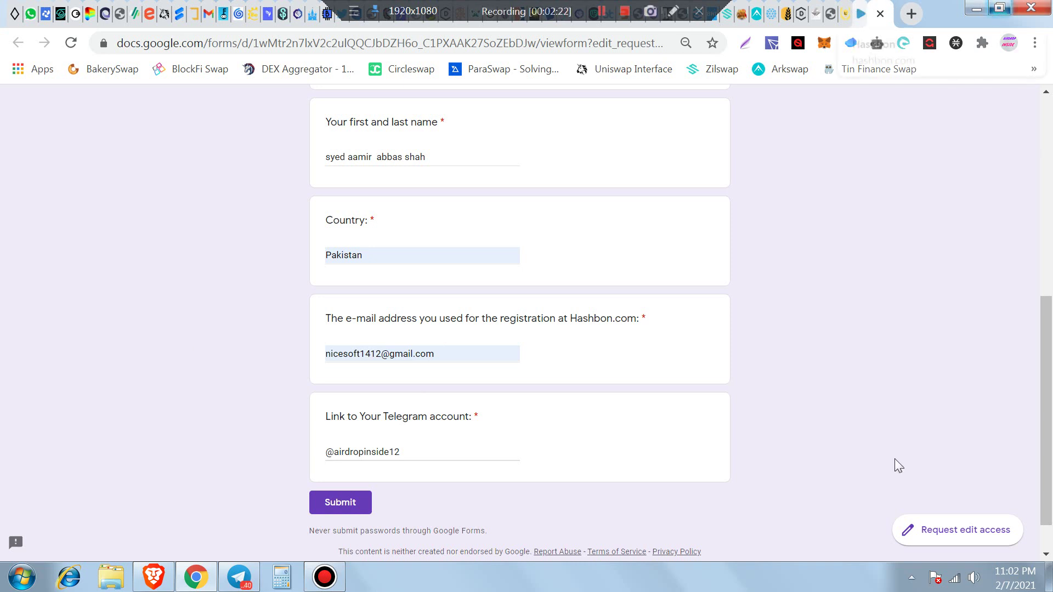
pyautogui.scroll(-8, 910, 447)
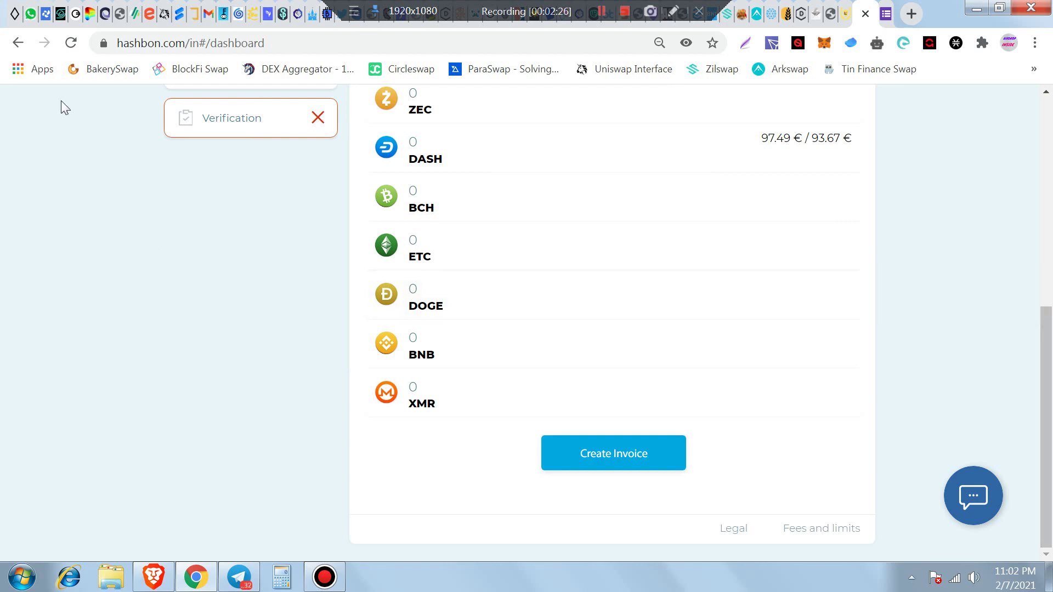
pyautogui.scroll(8, 493, 235)
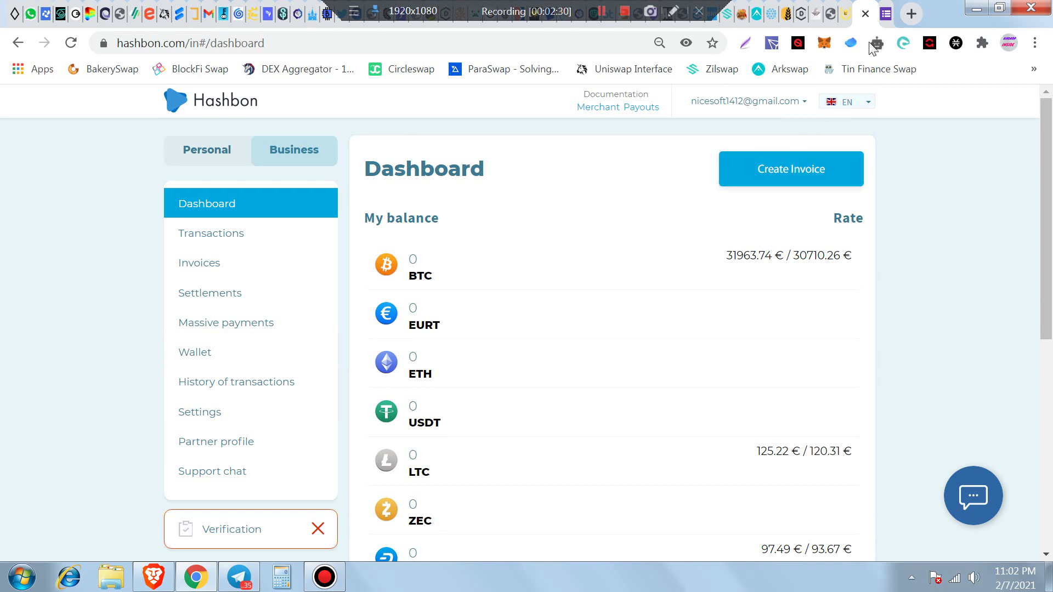
pyautogui.click(885, 14)
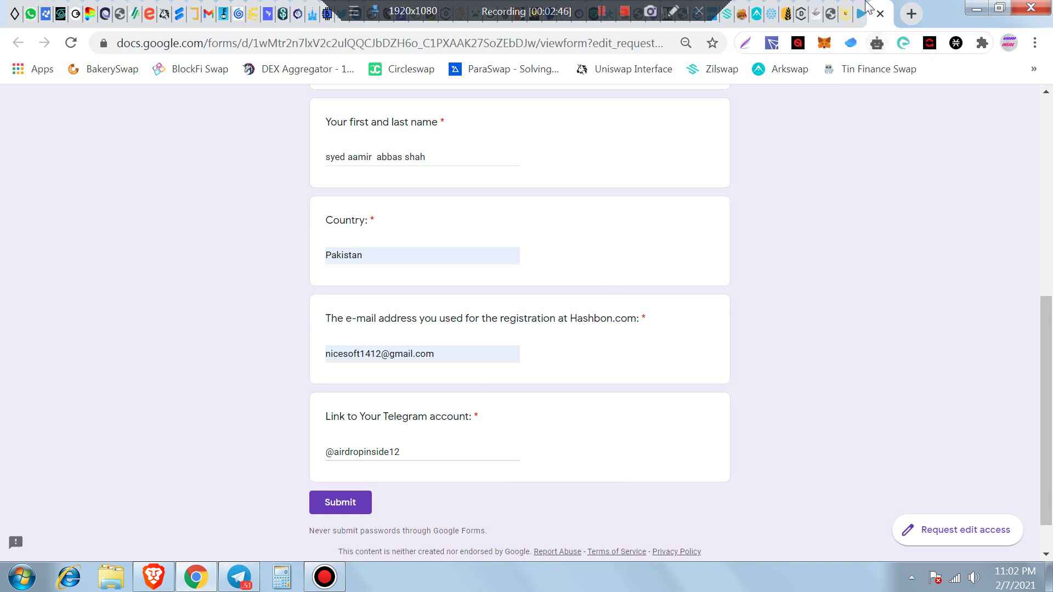
# - Reopen the Hashbon dashboard and look through its coin list from BTC down to XMR
pyautogui.click(849, 11)
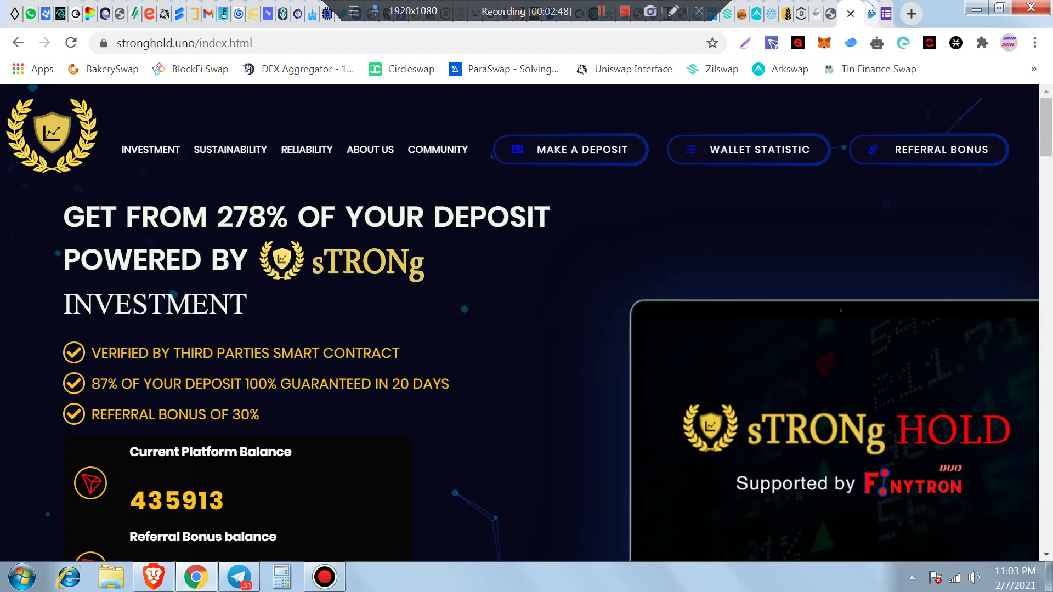
pyautogui.click(865, 11)
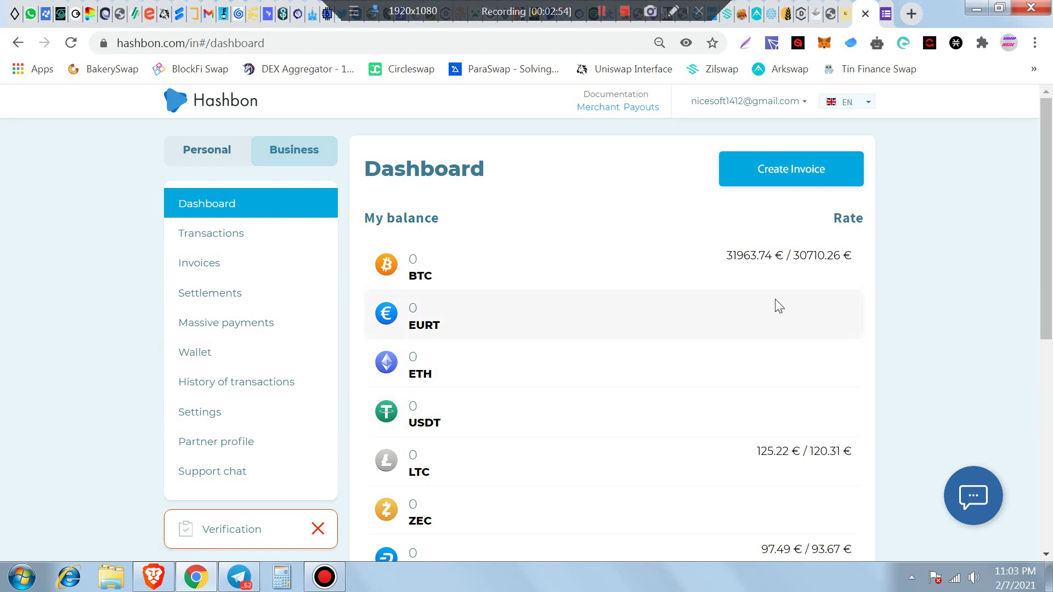
pyautogui.scroll(-8, 693, 447)
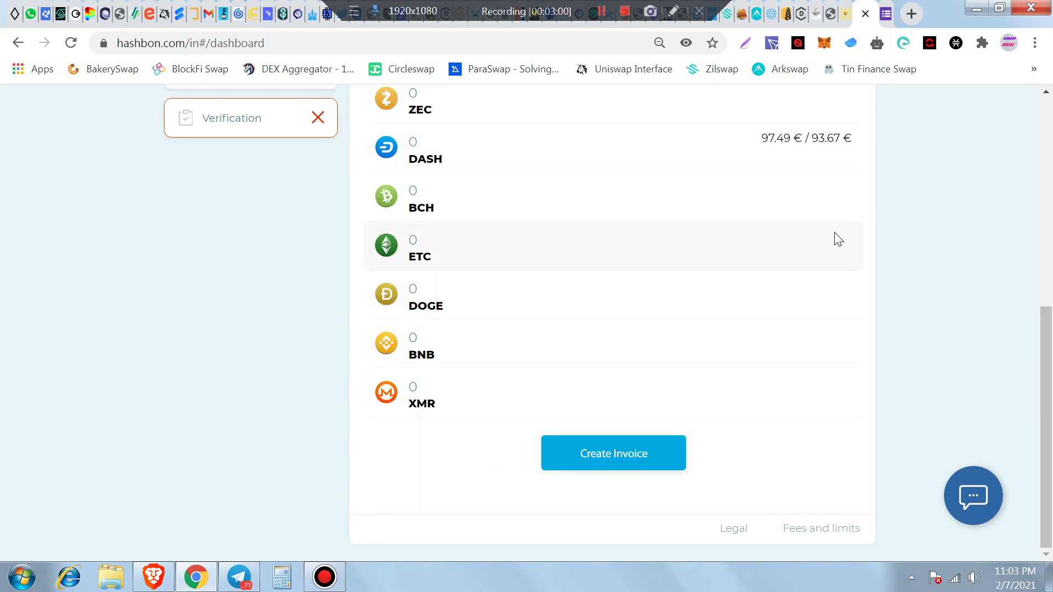
# - Dismiss the Windows color scheme message over the sign-up form without choosing an option, and go back to the Hashbon dashboard
pyautogui.click(884, 4)
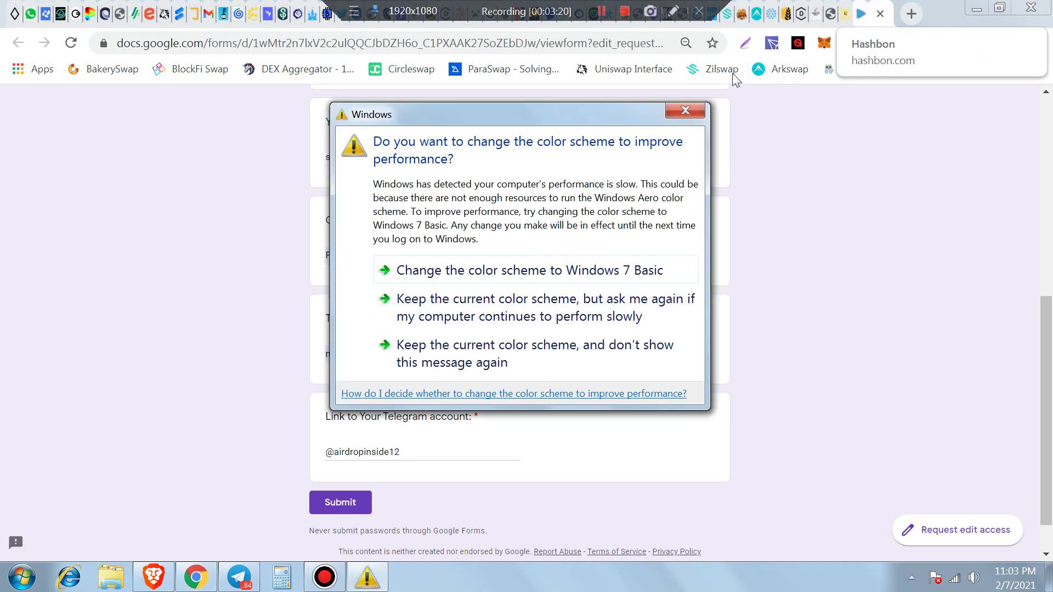
pyautogui.click(698, 111)
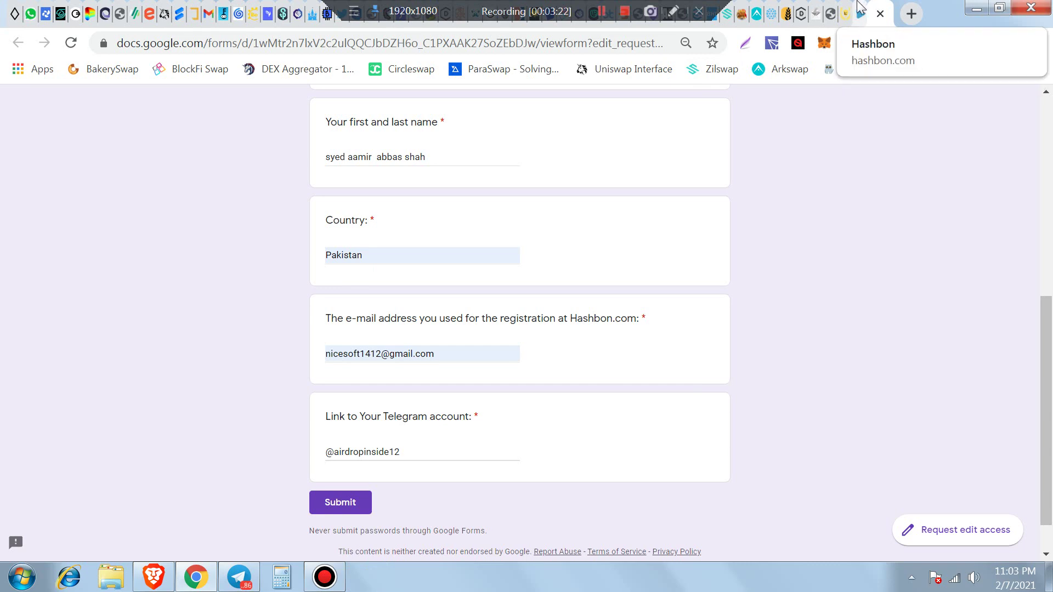
pyautogui.click(873, 10)
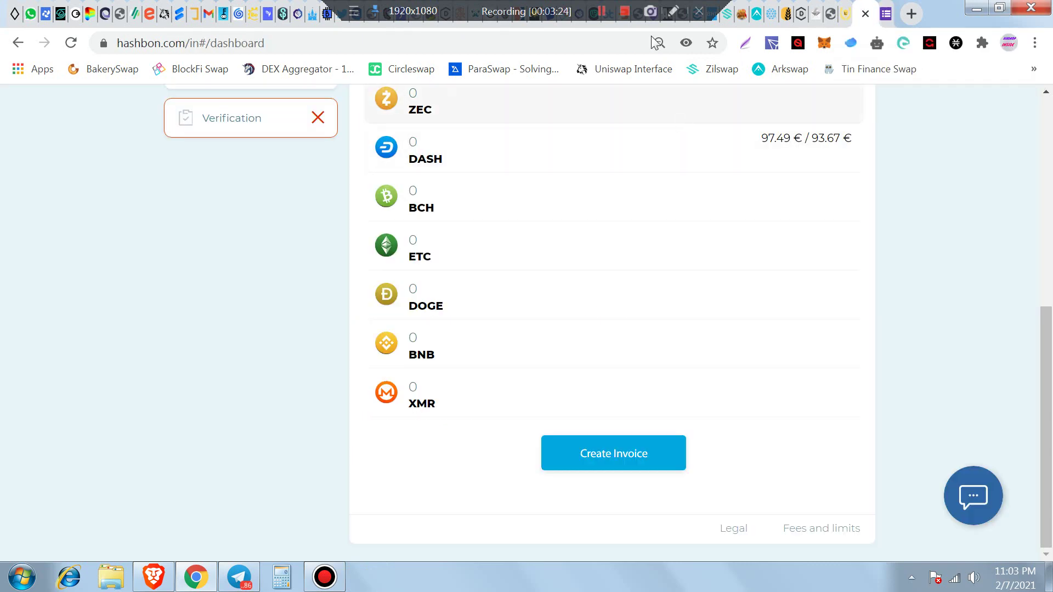